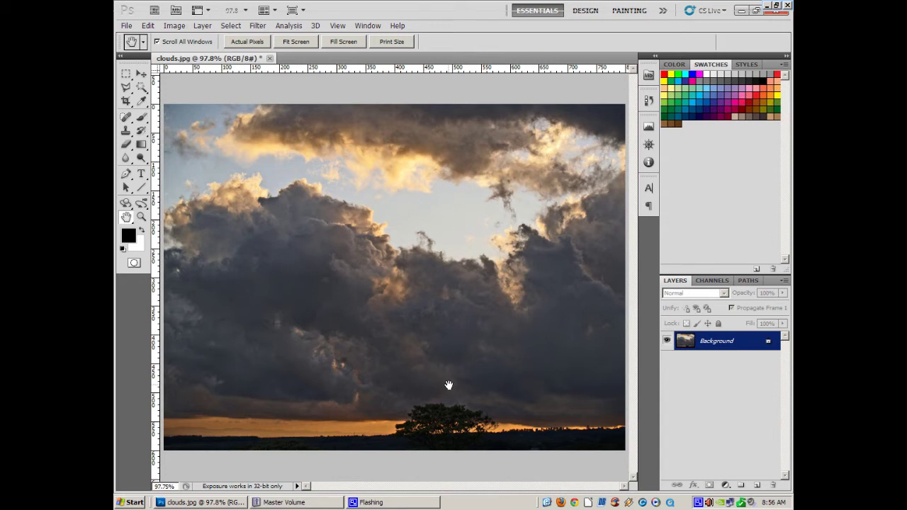
Step: Add an empty Layer 1 above the cloud photo and choose the Gradient tool
{"action": "left_click", "coordinate": [756, 485]}
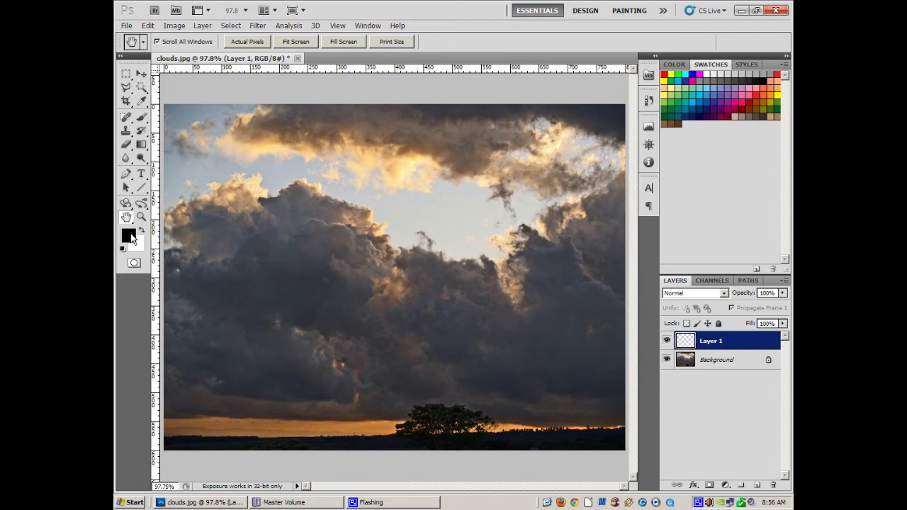
{"action": "left_click", "coordinate": [140, 145]}
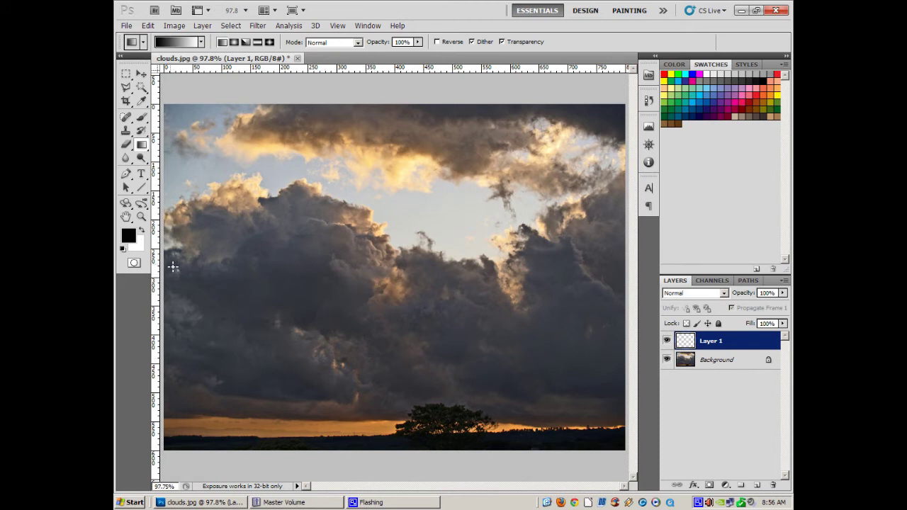
Step: Fill Layer 1 with a black-to-white linear gradient, redrawn short for a sharp transition near the centre
{"action": "left_click_drag", "start_coordinate": [172, 267], "coordinate": [623, 267]}
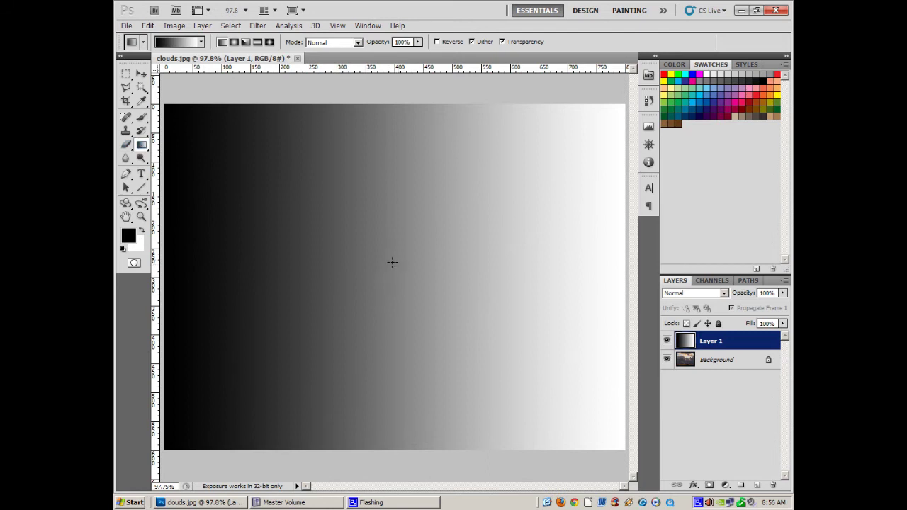
{"action": "left_click_drag", "start_coordinate": [385, 259], "coordinate": [458, 258]}
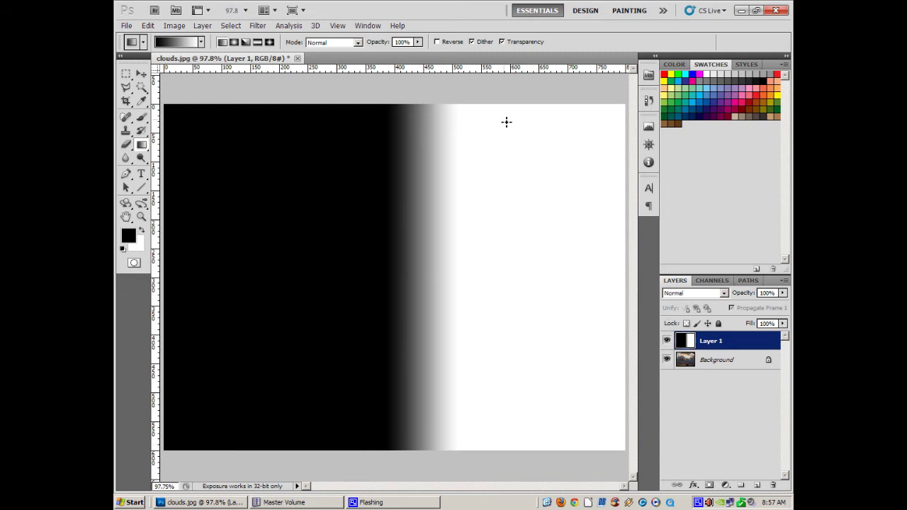
Step: Render Difference Clouds onto the gradient layer
{"action": "left_click", "coordinate": [256, 26]}
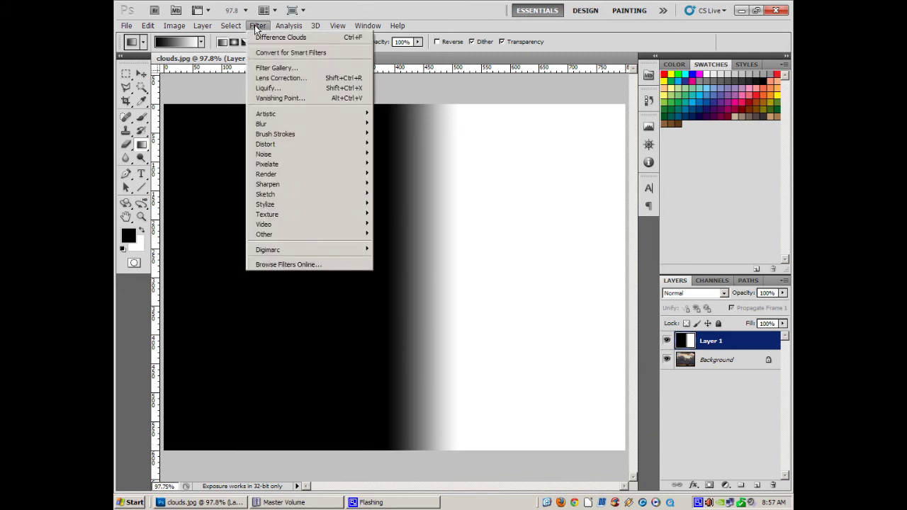
{"action": "mouse_move", "coordinate": [267, 176]}
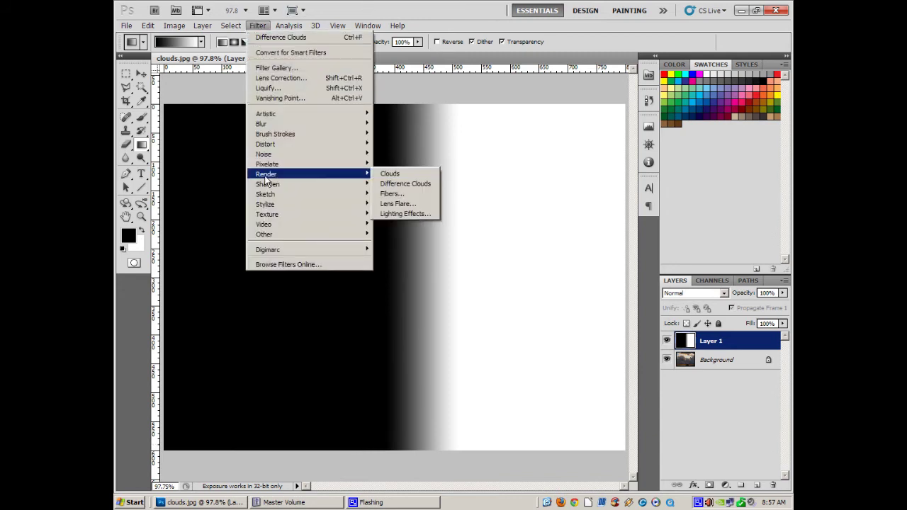
{"action": "left_click", "coordinate": [402, 184]}
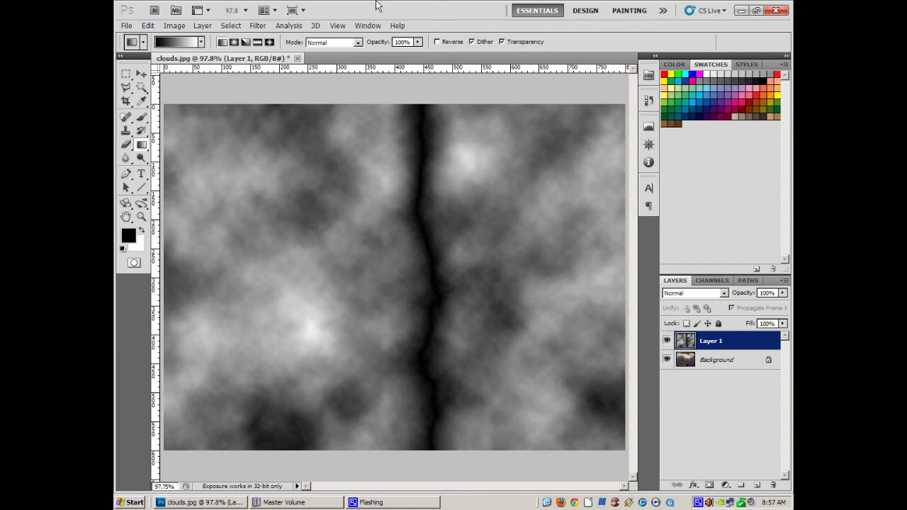
Step: Invert the clouds so a bright white jagged streak runs down the middle
{"action": "left_click", "coordinate": [176, 27]}
{"action": "mouse_move", "coordinate": [189, 56]}
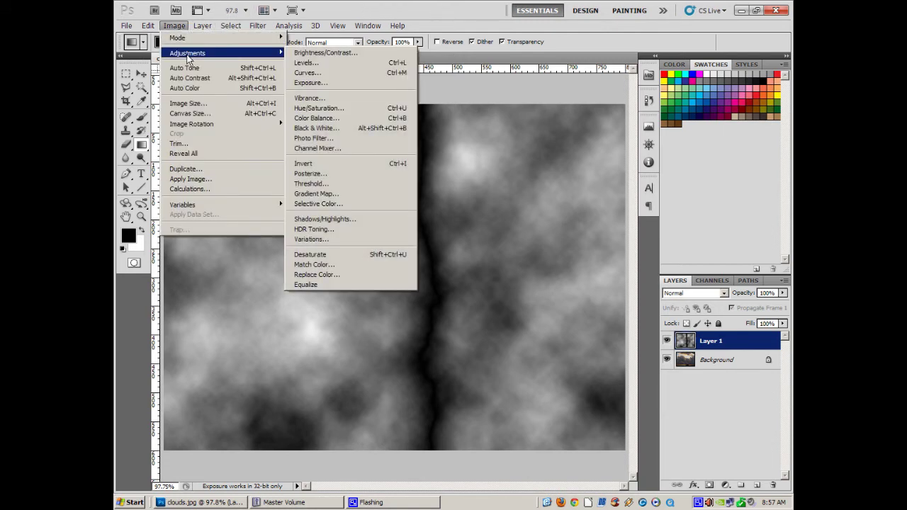
{"action": "left_click", "coordinate": [320, 164]}
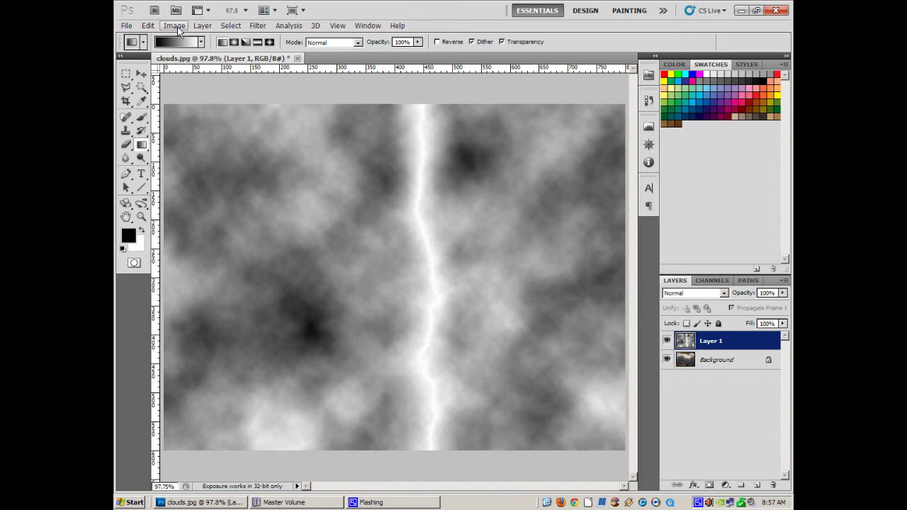
{"action": "left_click", "coordinate": [176, 27]}
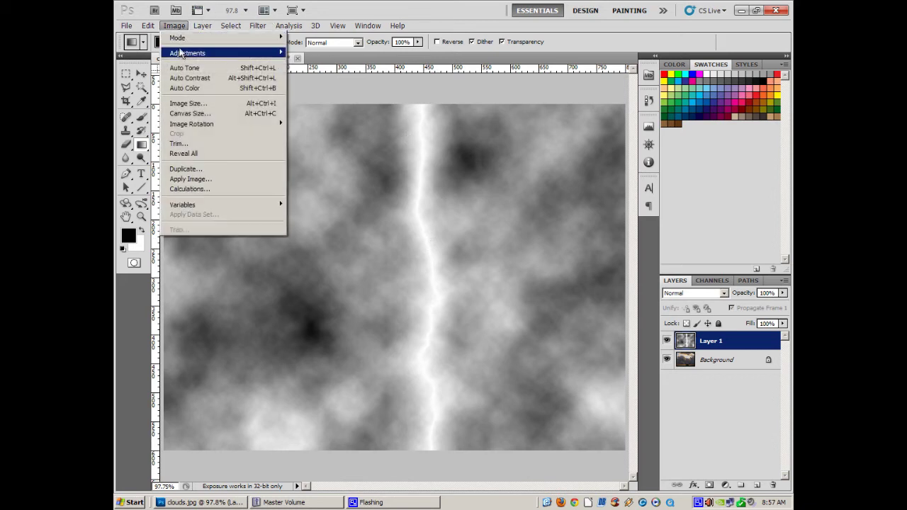
{"action": "mouse_move", "coordinate": [180, 55]}
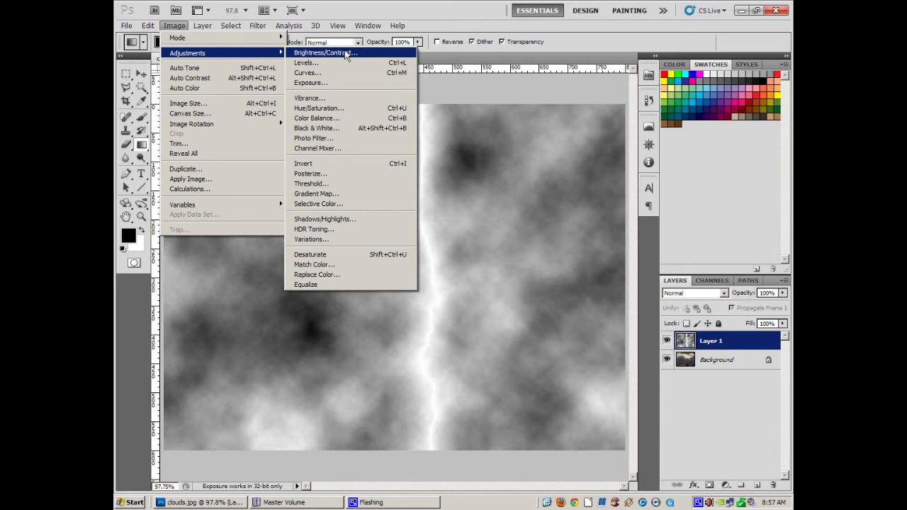
Step: Apply Levels with black input 208 and midtone 0.13, leaving a thin white bolt on black
{"action": "left_click", "coordinate": [305, 64]}
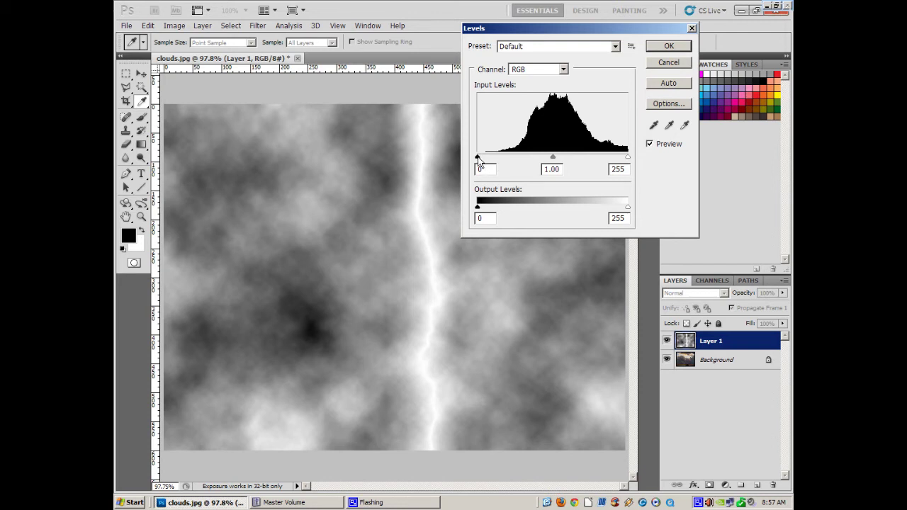
{"action": "left_click_drag", "start_coordinate": [478, 160], "coordinate": [622, 161]}
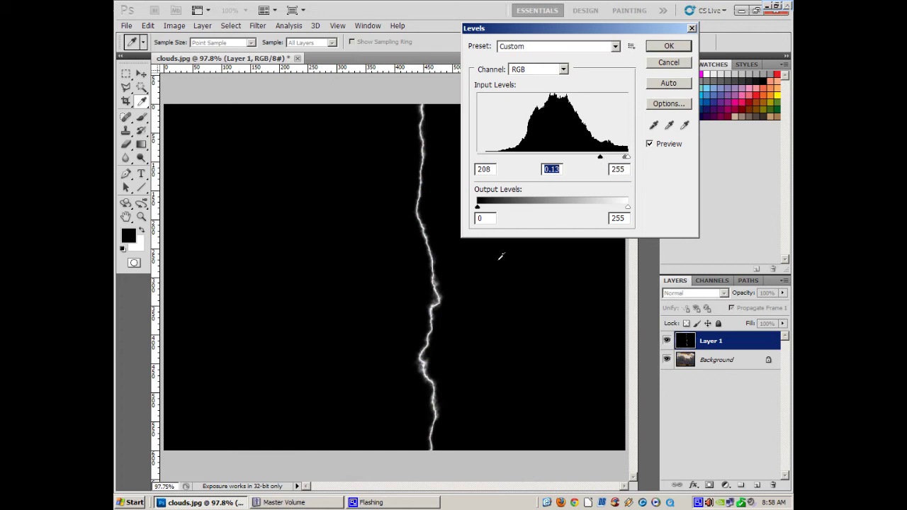
{"action": "left_click", "coordinate": [669, 47]}
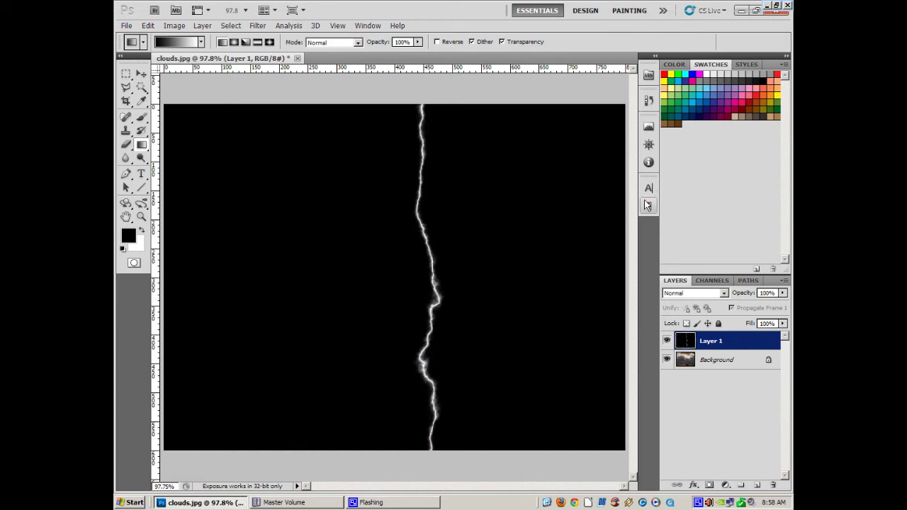
Step: Select the Brush tool
{"action": "left_click", "coordinate": [142, 118]}
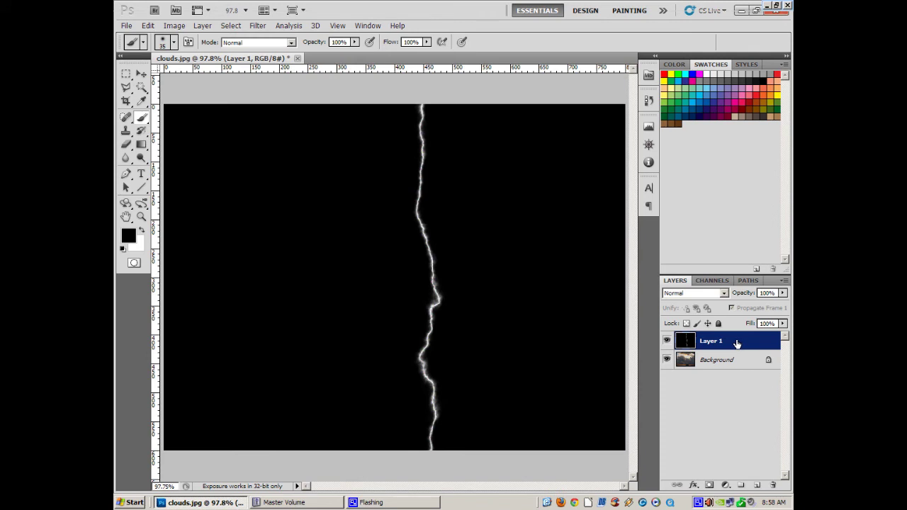
Step: Change Layer 1's blend mode from Normal to Screen
{"action": "left_click", "coordinate": [723, 294]}
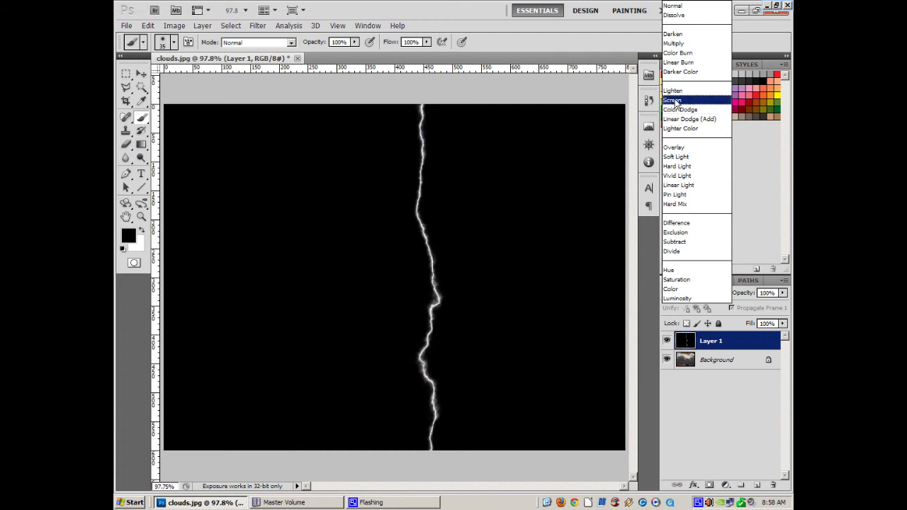
{"action": "left_click", "coordinate": [675, 102]}
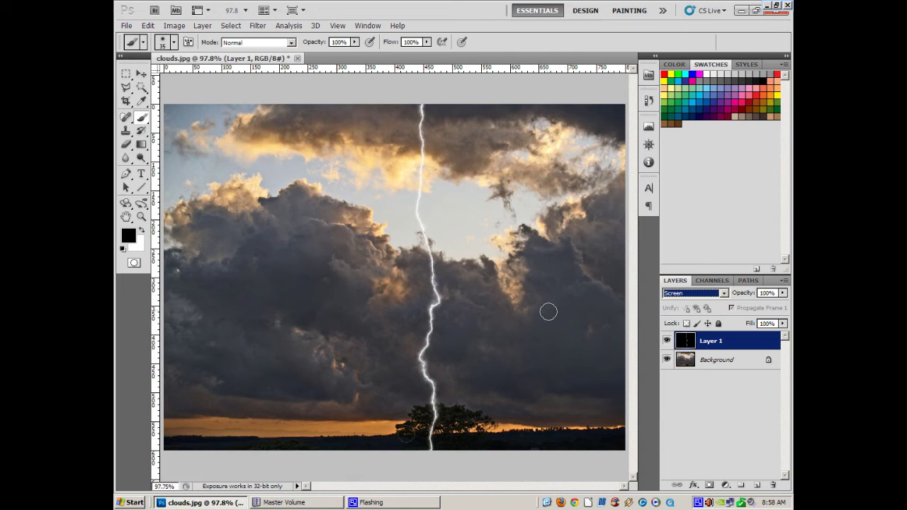
Step: Skew the lightning layer, top right and bottom left, into a diagonal strike toward the tree
{"action": "left_click", "coordinate": [145, 28]}
{"action": "mouse_move", "coordinate": [159, 237]}
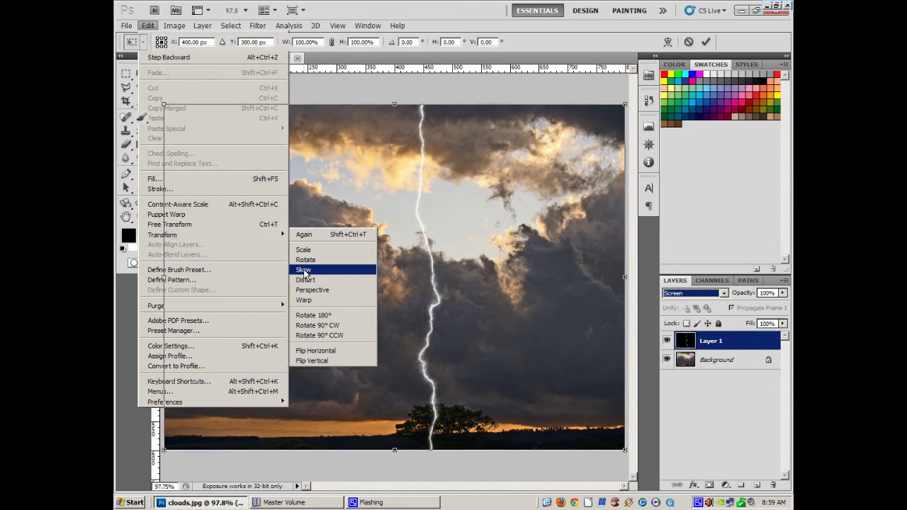
{"action": "left_click", "coordinate": [303, 270]}
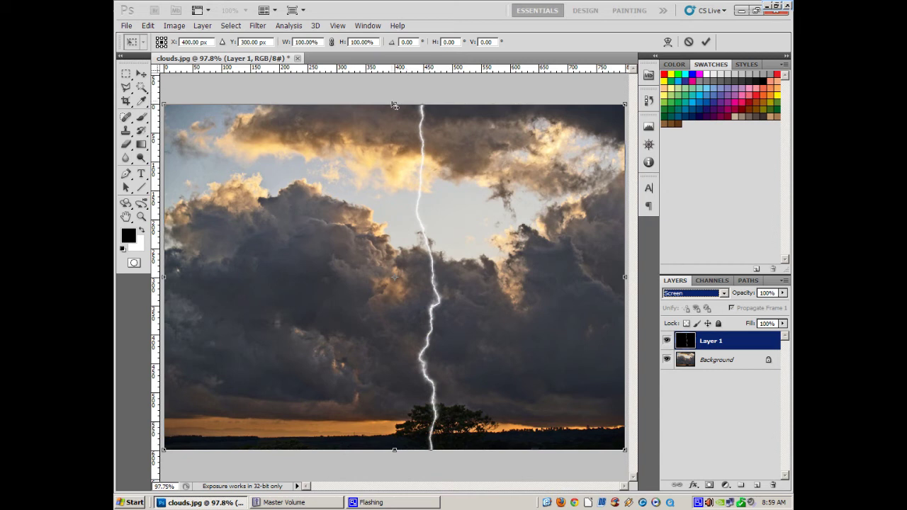
{"action": "left_click_drag", "start_coordinate": [396, 107], "coordinate": [573, 119]}
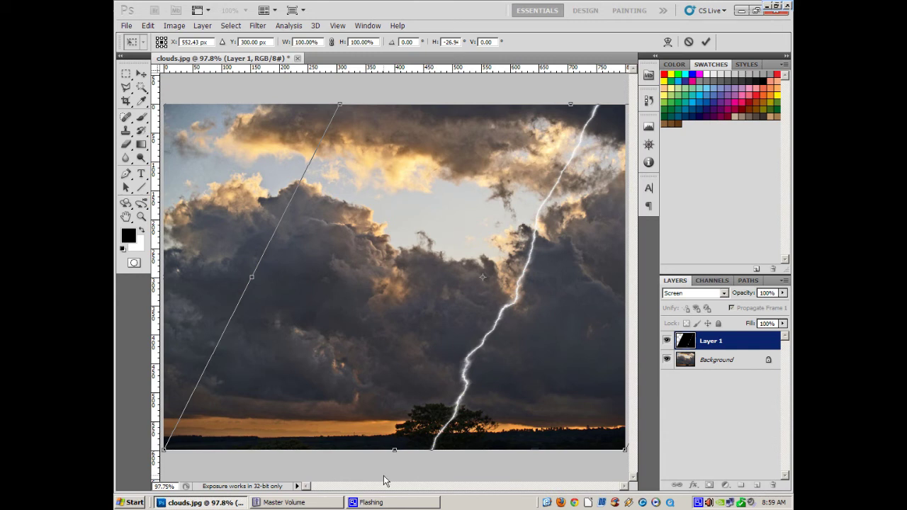
{"action": "left_click_drag", "start_coordinate": [394, 454], "coordinate": [382, 452]}
{"action": "key", "text": "Return"}
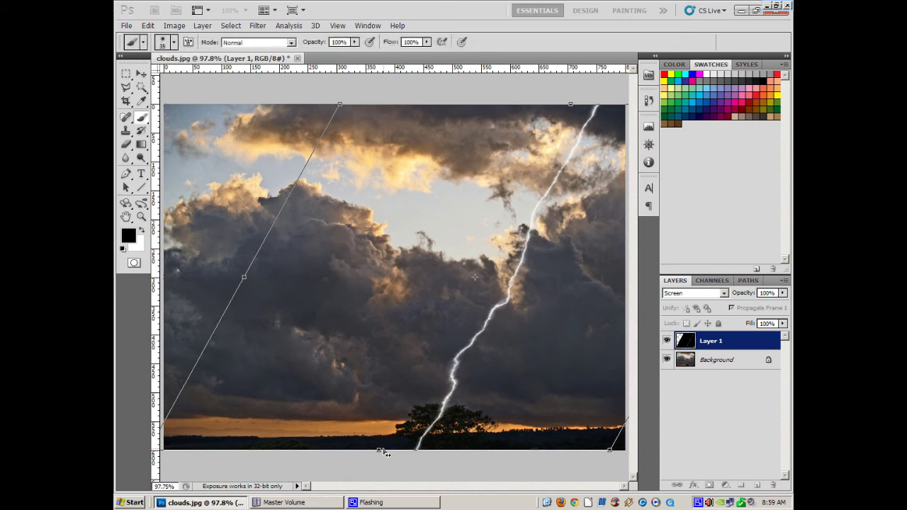
Step: Paint out the bolt's bottom tail below the treetop and its tip near the top edge in black
{"action": "left_click", "coordinate": [667, 360]}
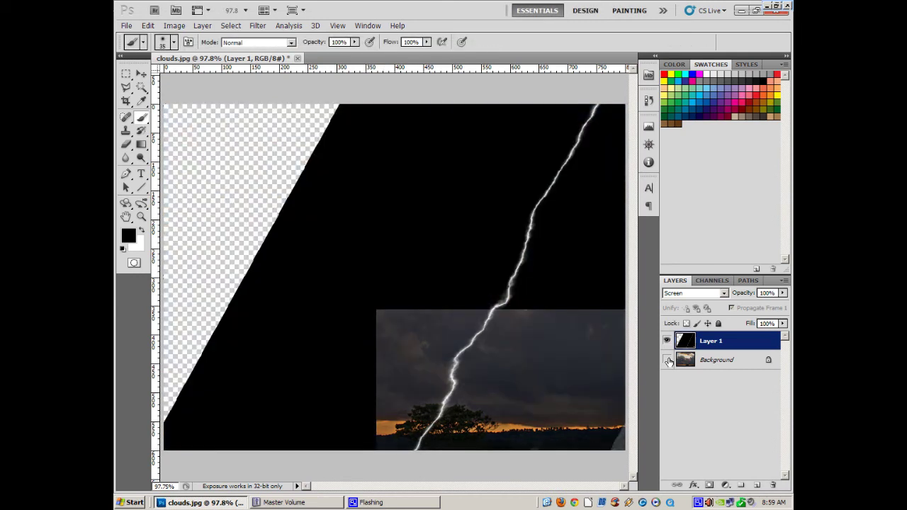
{"action": "left_click", "coordinate": [667, 360]}
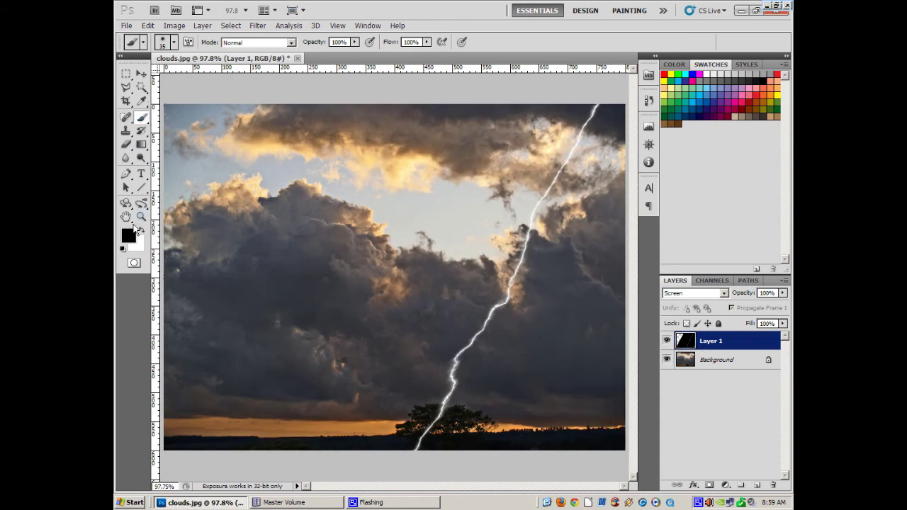
{"action": "left_click_drag", "start_coordinate": [407, 454], "coordinate": [422, 438]}
{"action": "left_click", "coordinate": [667, 361]}
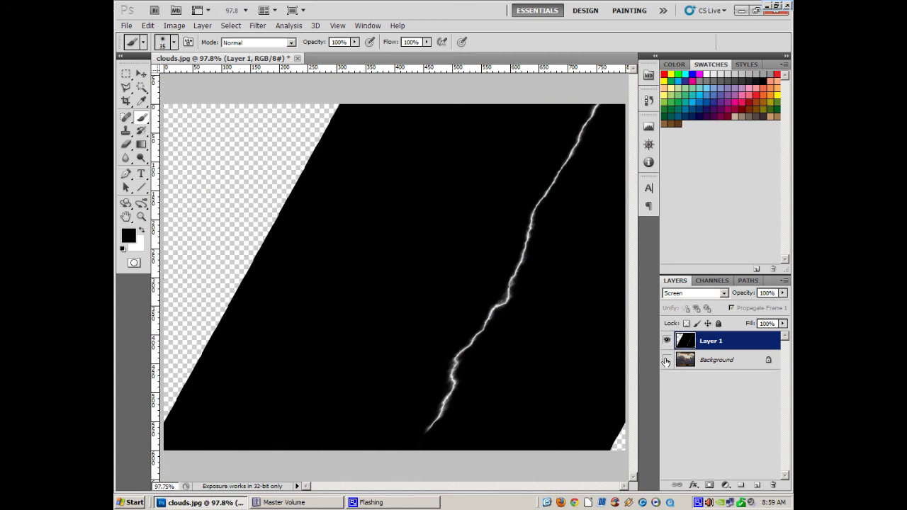
{"action": "left_click", "coordinate": [667, 360]}
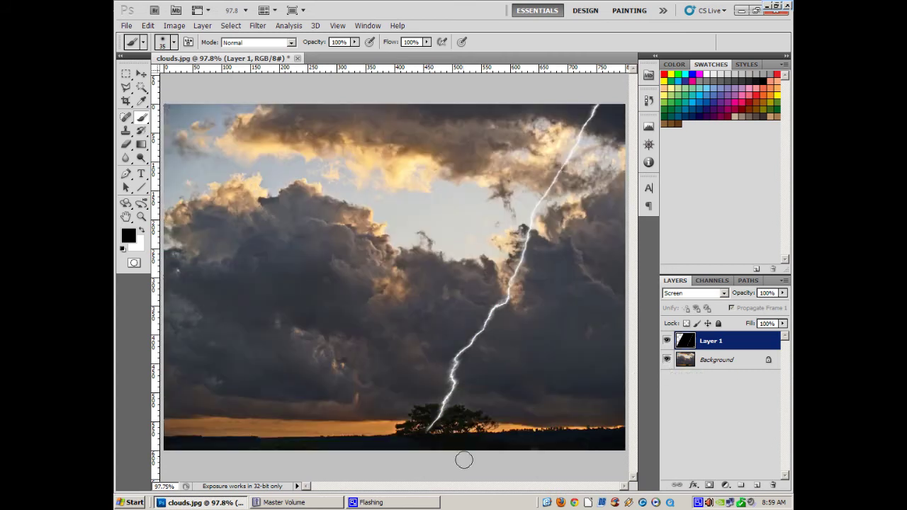
{"action": "left_click_drag", "start_coordinate": [428, 434], "coordinate": [437, 418]}
{"action": "left_click_drag", "start_coordinate": [595, 108], "coordinate": [591, 114]}
Step: Select the Background layer, compare with the lightning hidden, and choose the Dodge tool
{"action": "key", "text": "alt+bracketleft"}
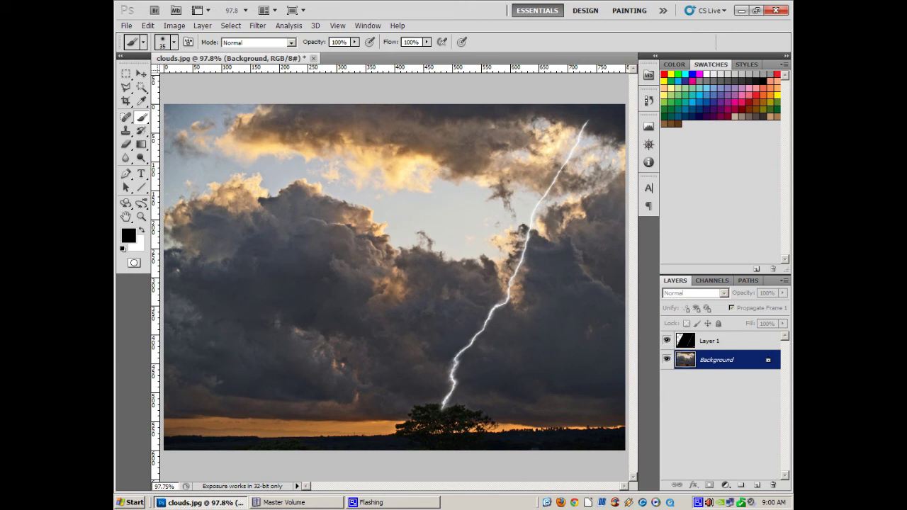
{"action": "left_click", "coordinate": [666, 341]}
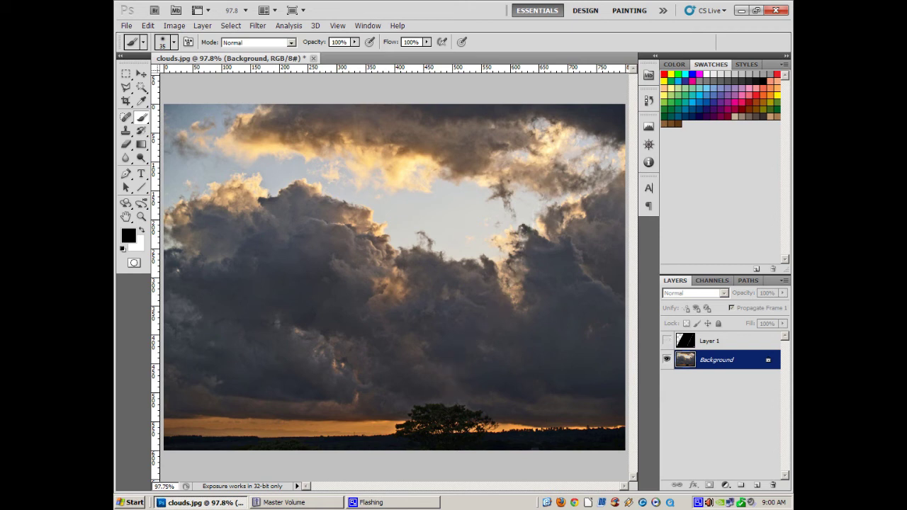
{"action": "left_click", "coordinate": [666, 340]}
{"action": "key", "text": "alt+bracketright"}
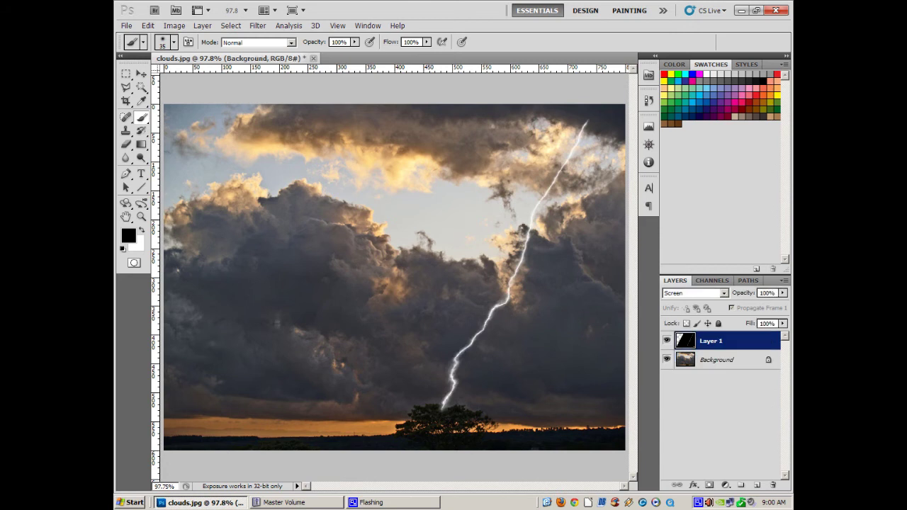
{"action": "key", "text": "alt+bracketleft"}
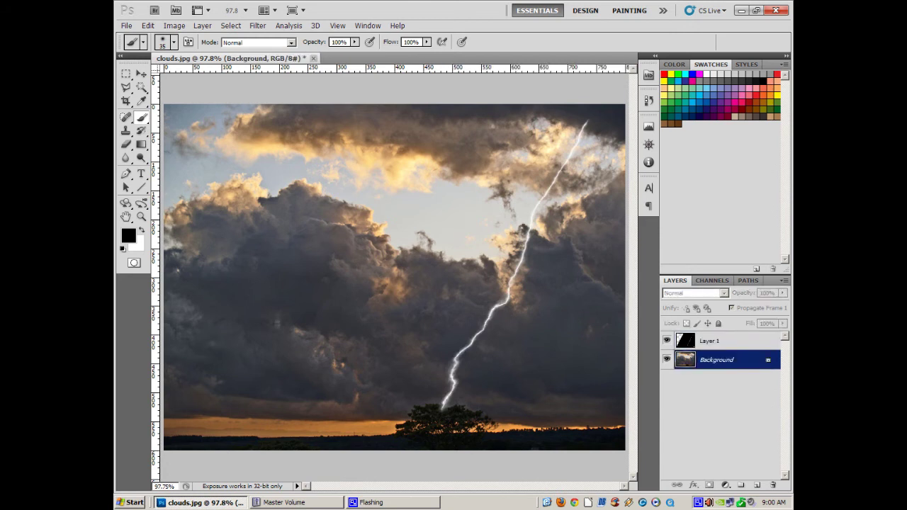
{"action": "left_click", "coordinate": [141, 157]}
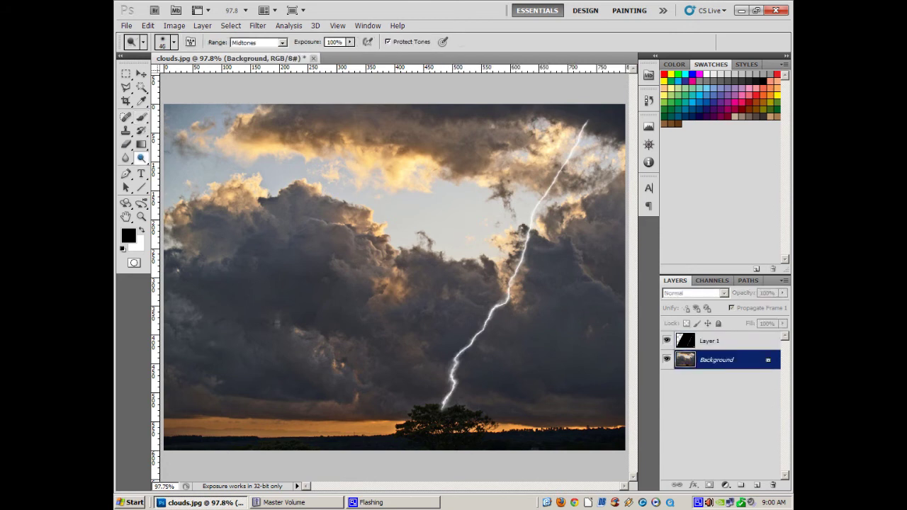